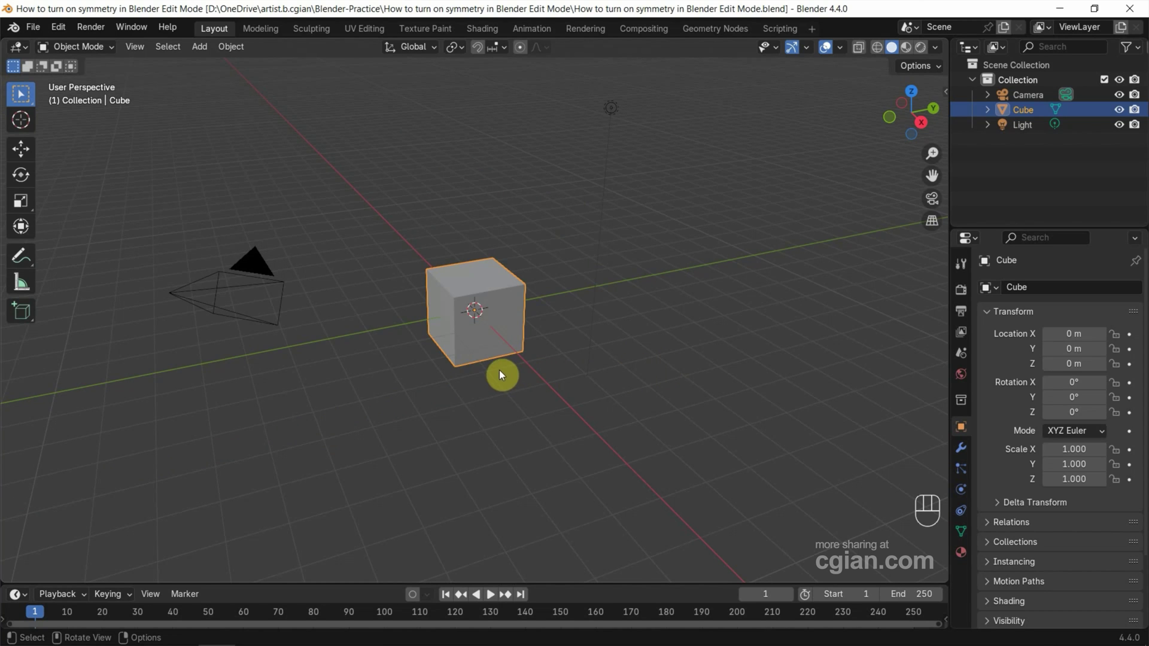
scroll(455, 326, up, 2)
scroll(455, 327, up, 2)
scroll(455, 326, up, 2)
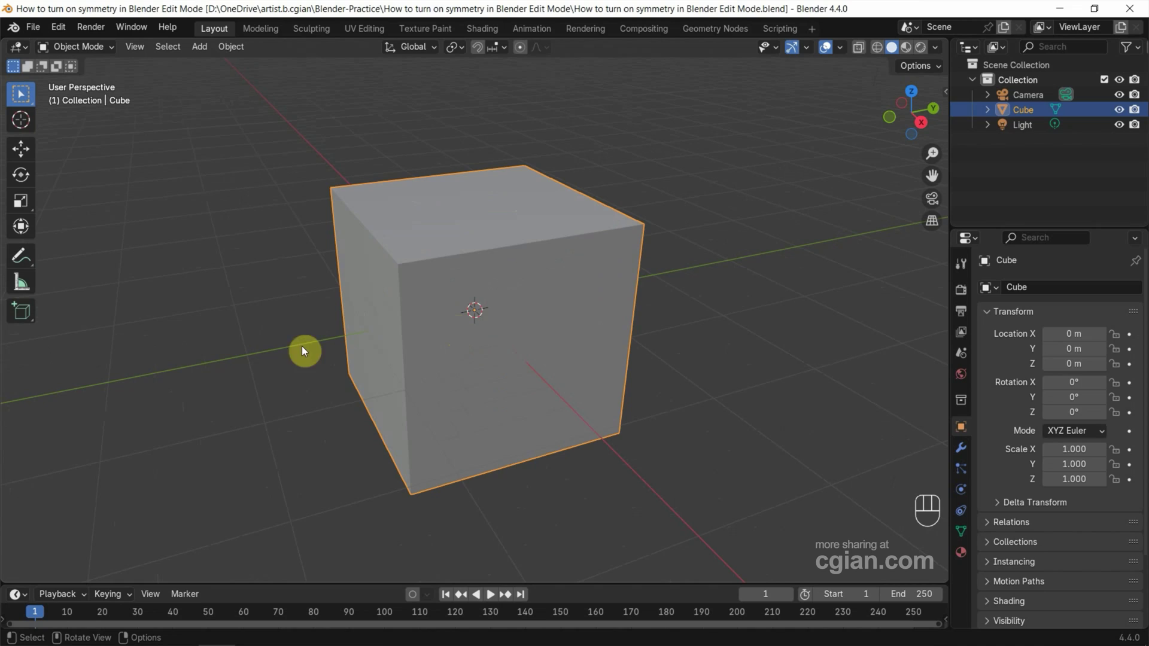
Deselect and reselect the default cube, then bring up the interaction mode list.
click(260, 315)
click(341, 272)
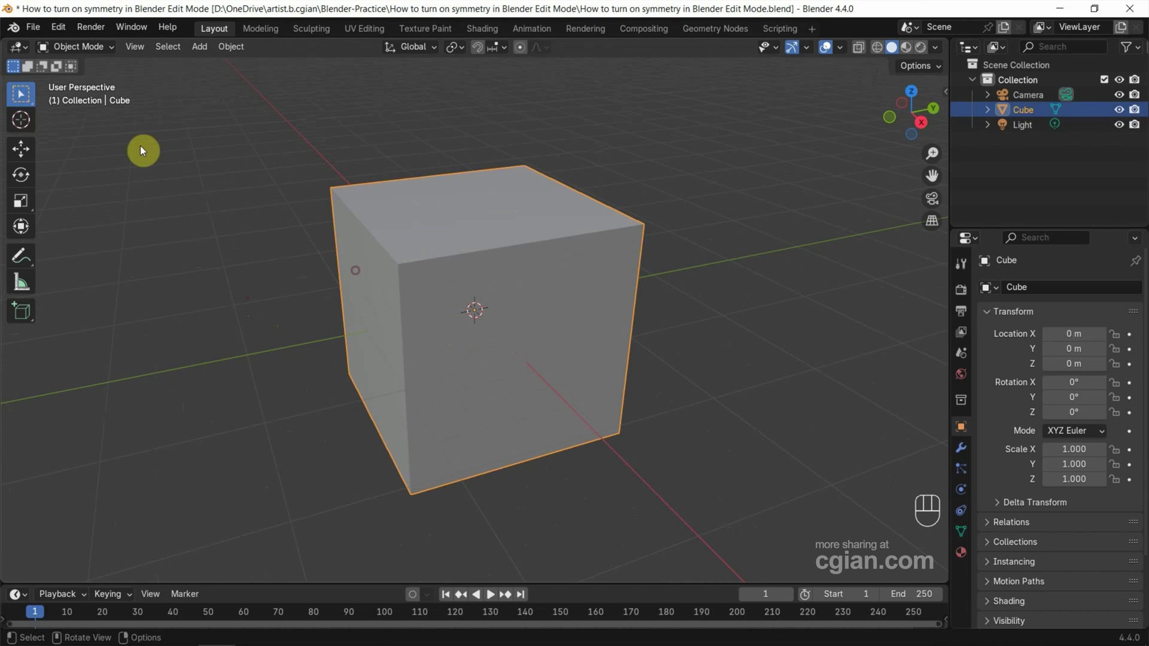
click(85, 46)
Enter Edit Mode, subdivide the whole cube with Number of Cuts 2, and deselect all.
click(77, 79)
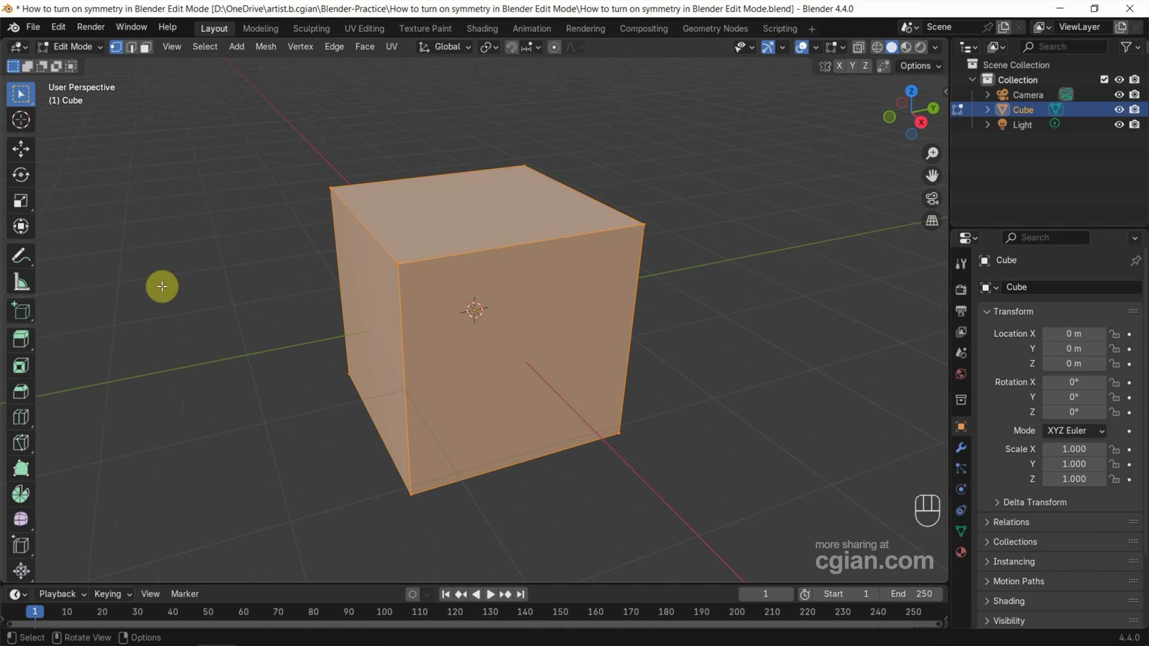
middle_drag(195, 277, 220, 263)
right_click(382, 252)
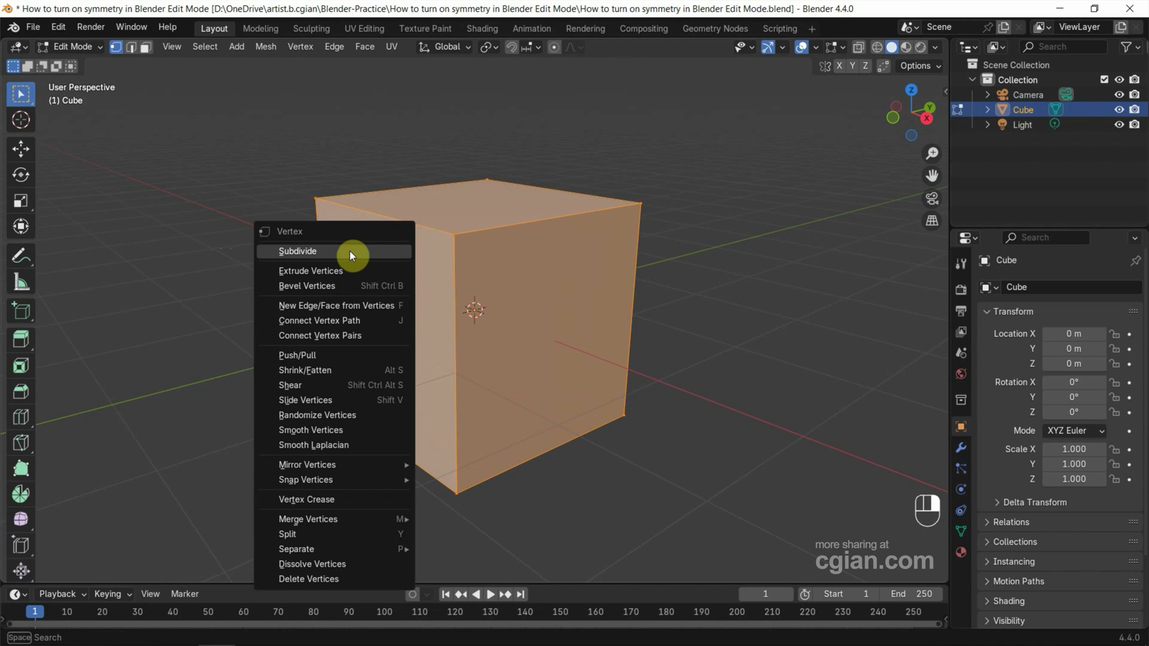
click(348, 253)
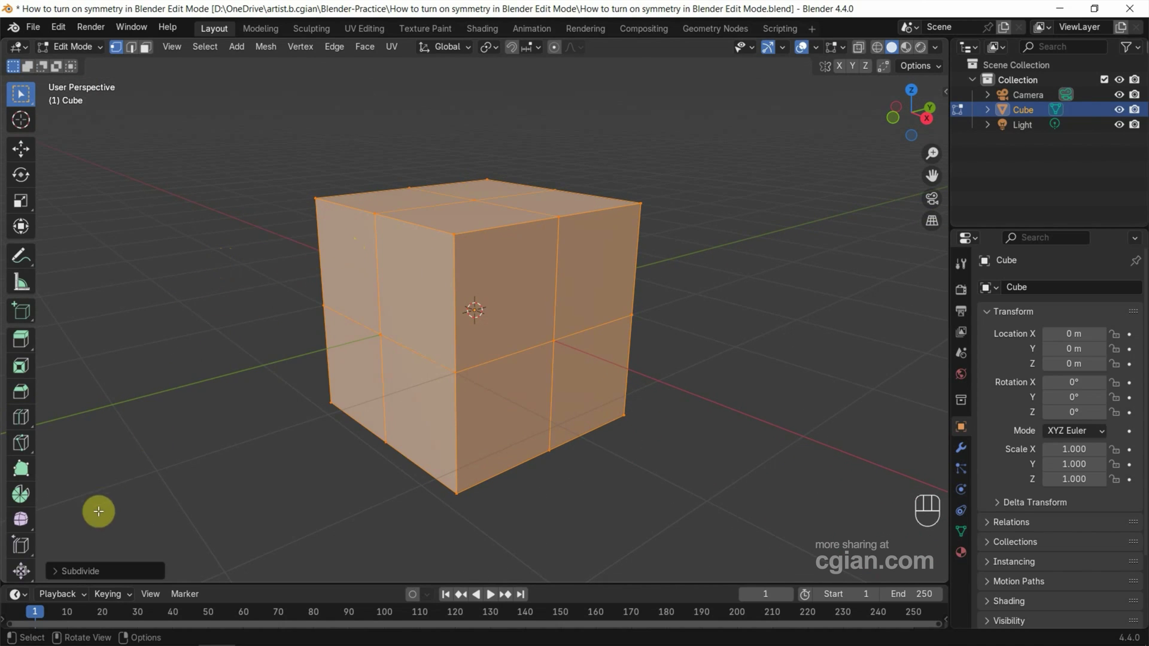
click(79, 571)
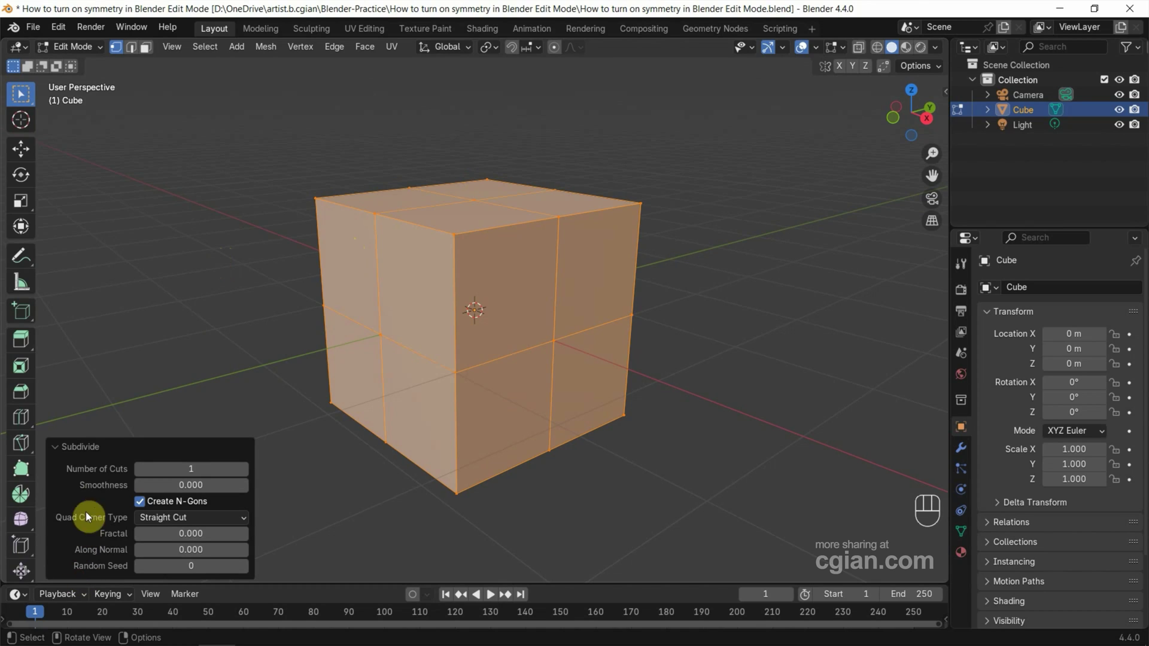
click(240, 469)
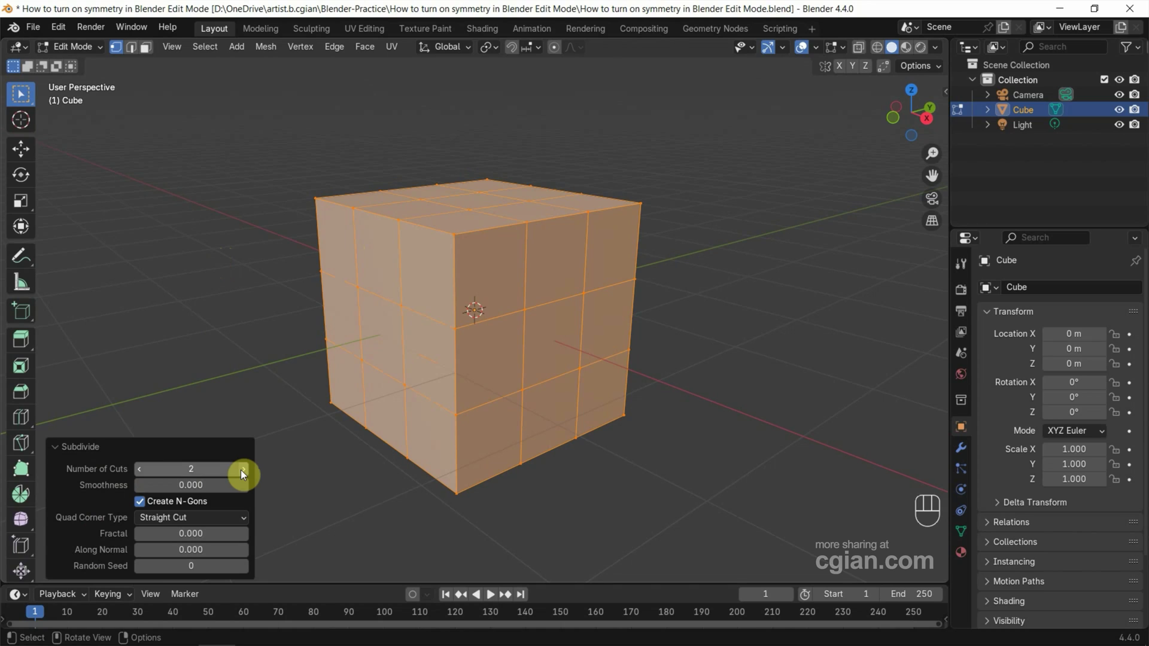
click(228, 294)
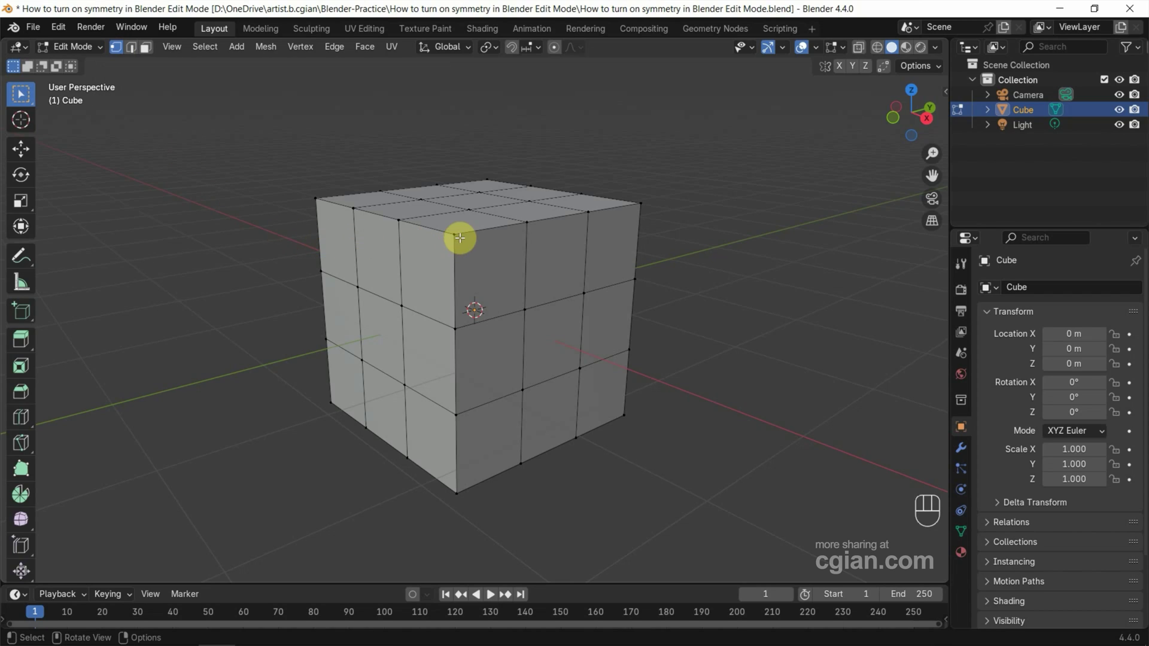
Pick three top-front vertices, clear that selection with Alt+A, and activate the Move tool.
shift+click(585, 213)
shift+click(524, 222)
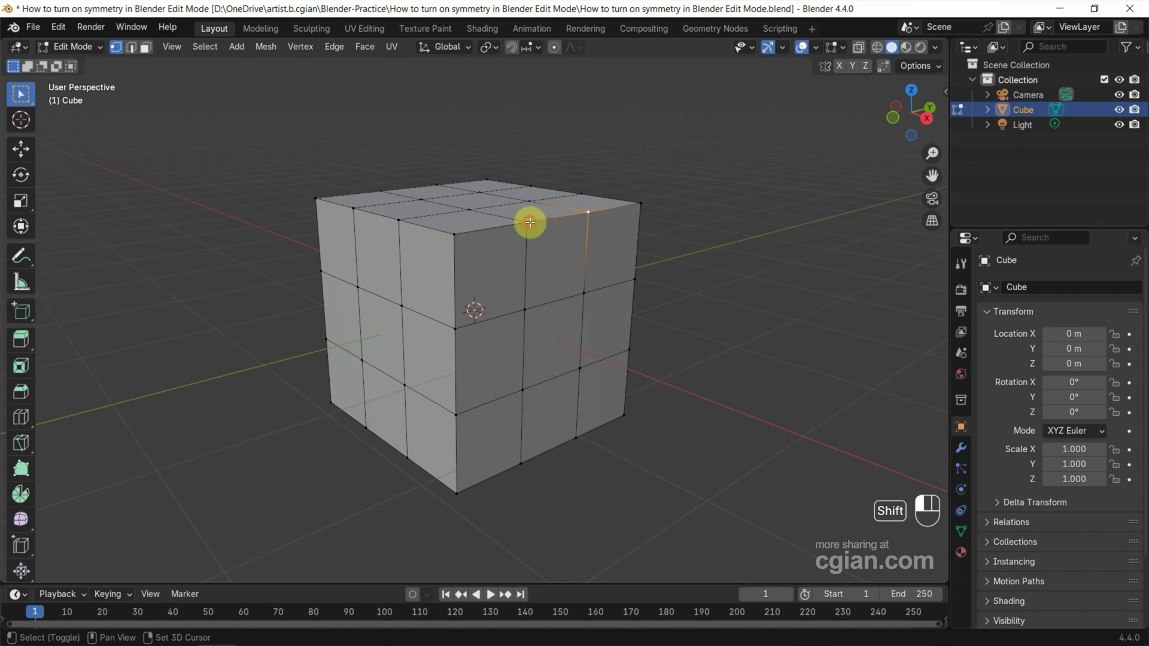
shift+click(454, 233)
key(alt+a)
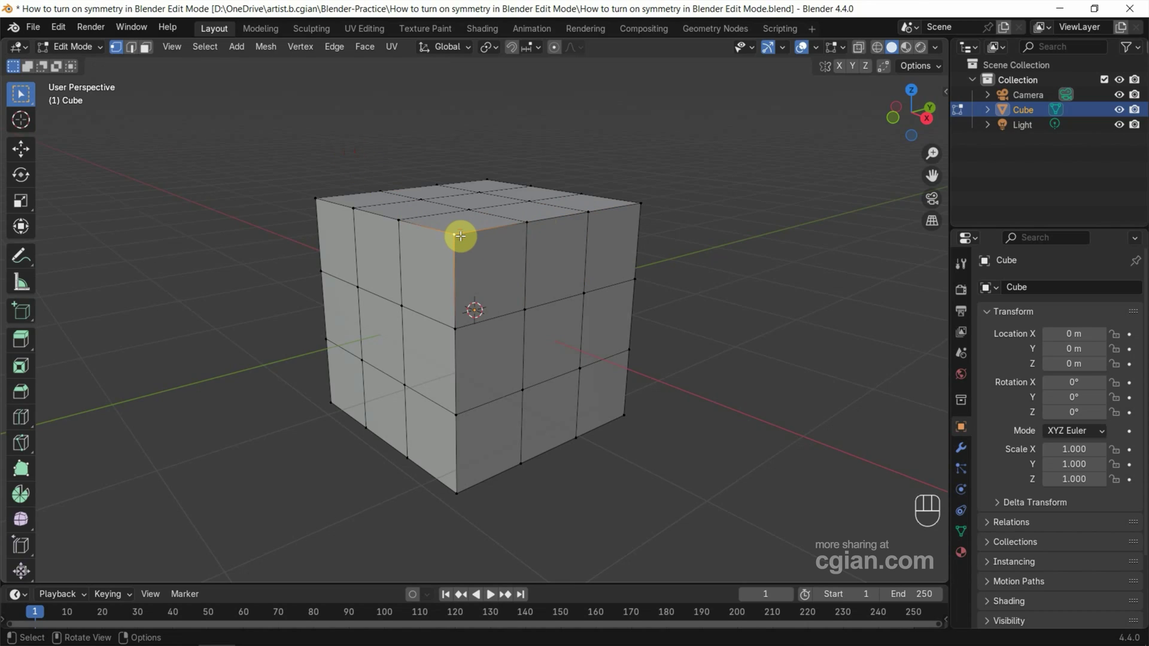
click(21, 148)
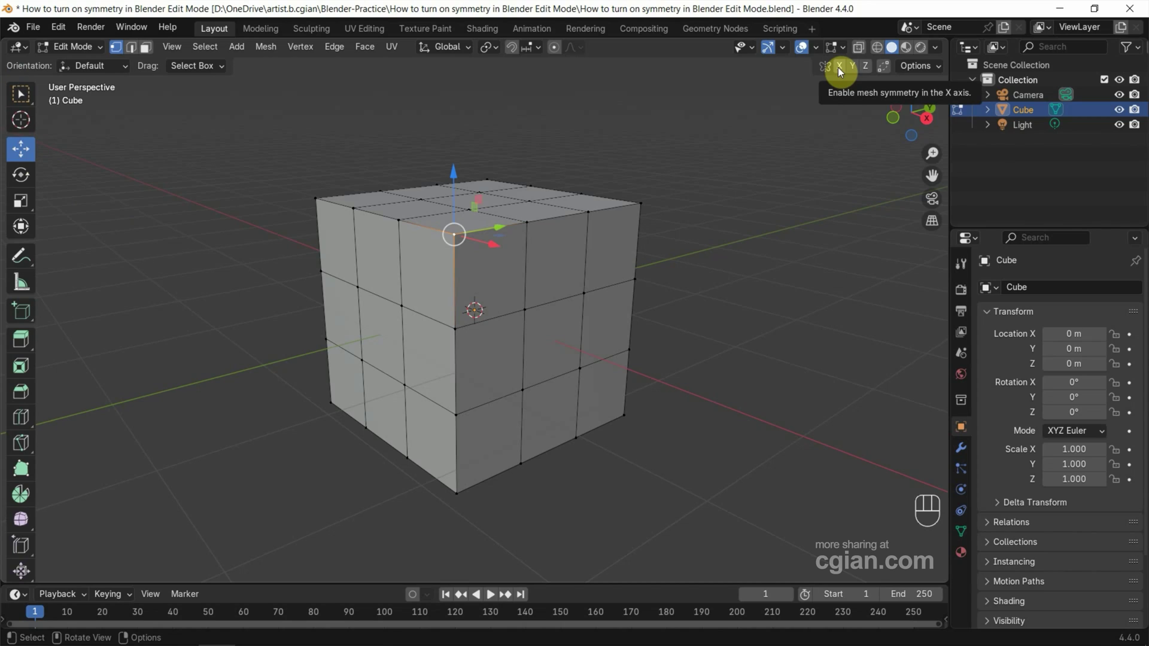
Enable X mirror, test-move the top vertex along Z, then undo the move.
click(838, 67)
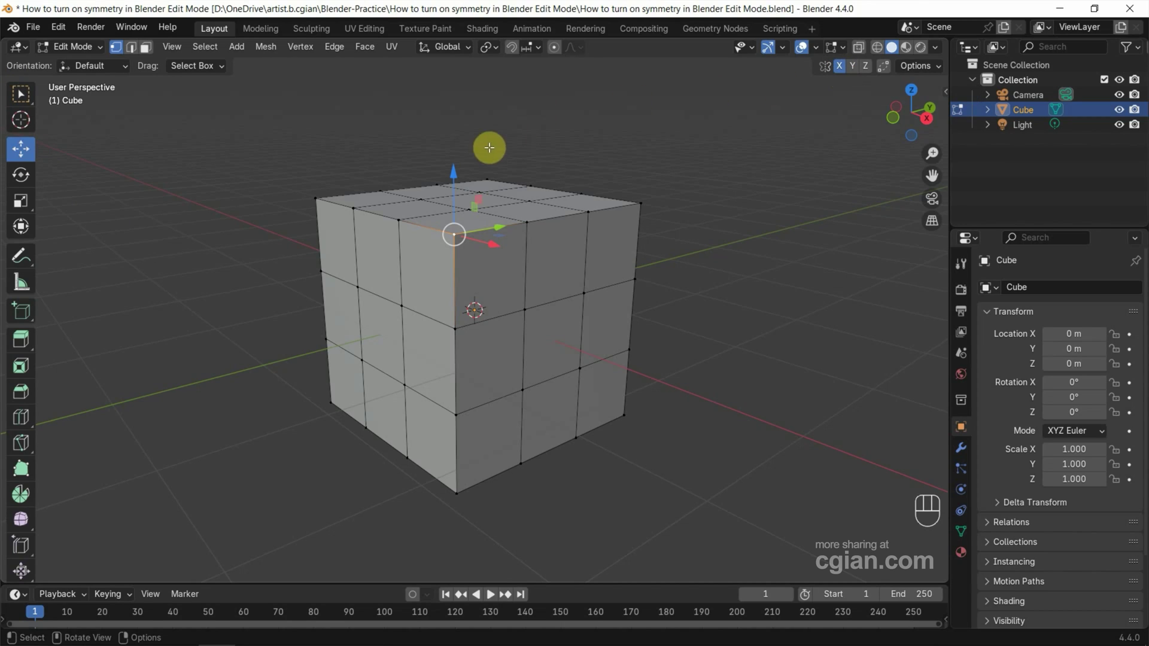
drag(454, 173, 458, 167)
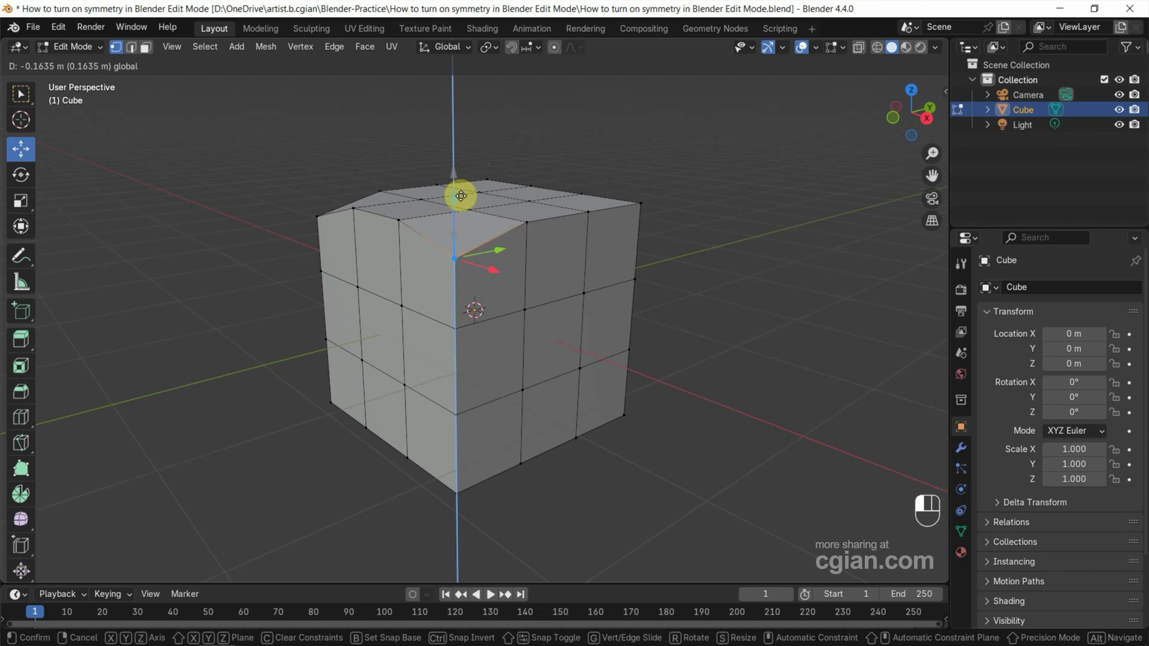
mouse_move(458, 167)
mouse_down()
mouse_move(458, 143)
mouse_move(469, 192)
mouse_up()
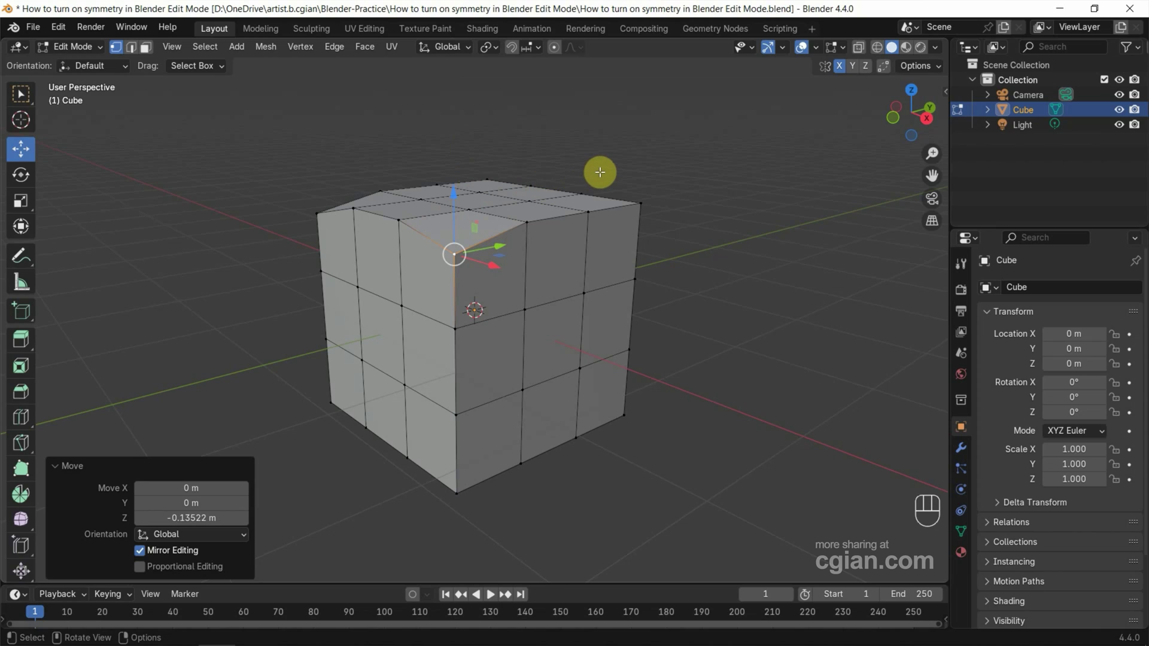
key(ctrl)
key(ctrl+z)
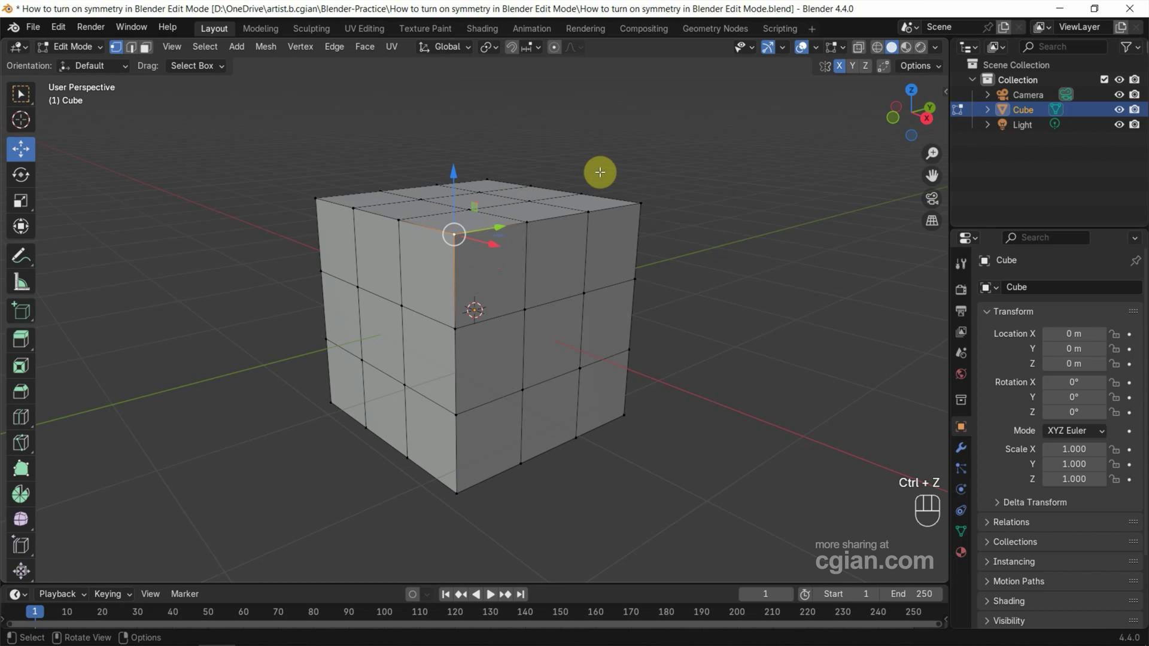
Turn on Y mirror, drag the top vertex down and up along Z, then undo.
click(853, 68)
drag(453, 173, 451, 199)
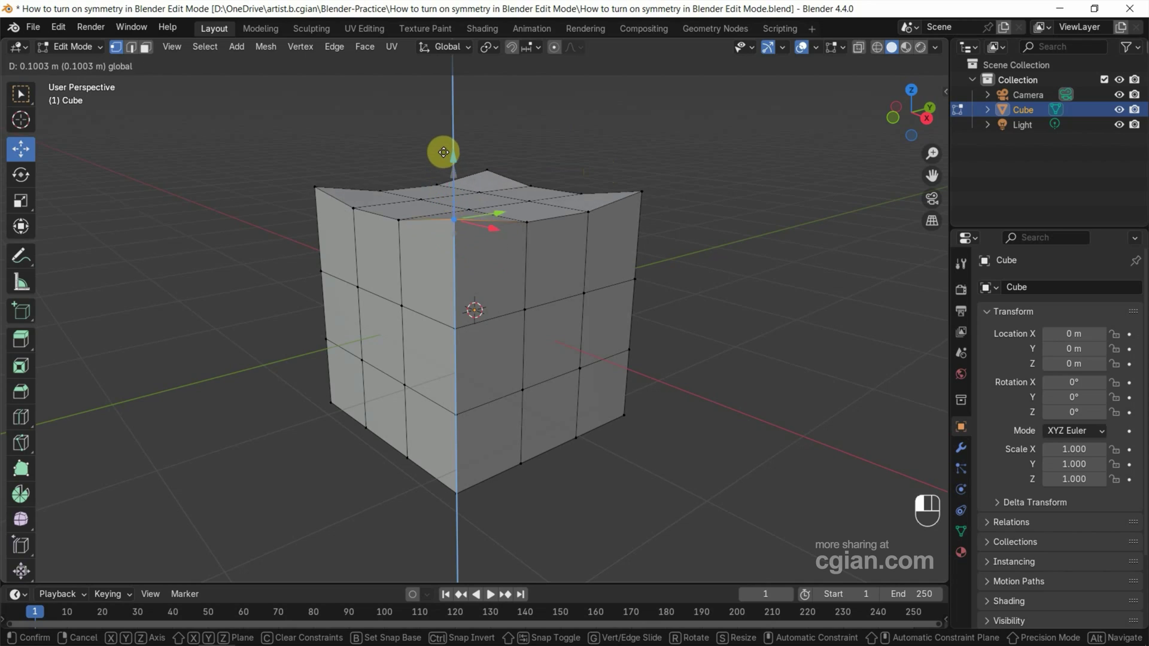
drag(450, 198, 447, 177)
key(ctrl+z)
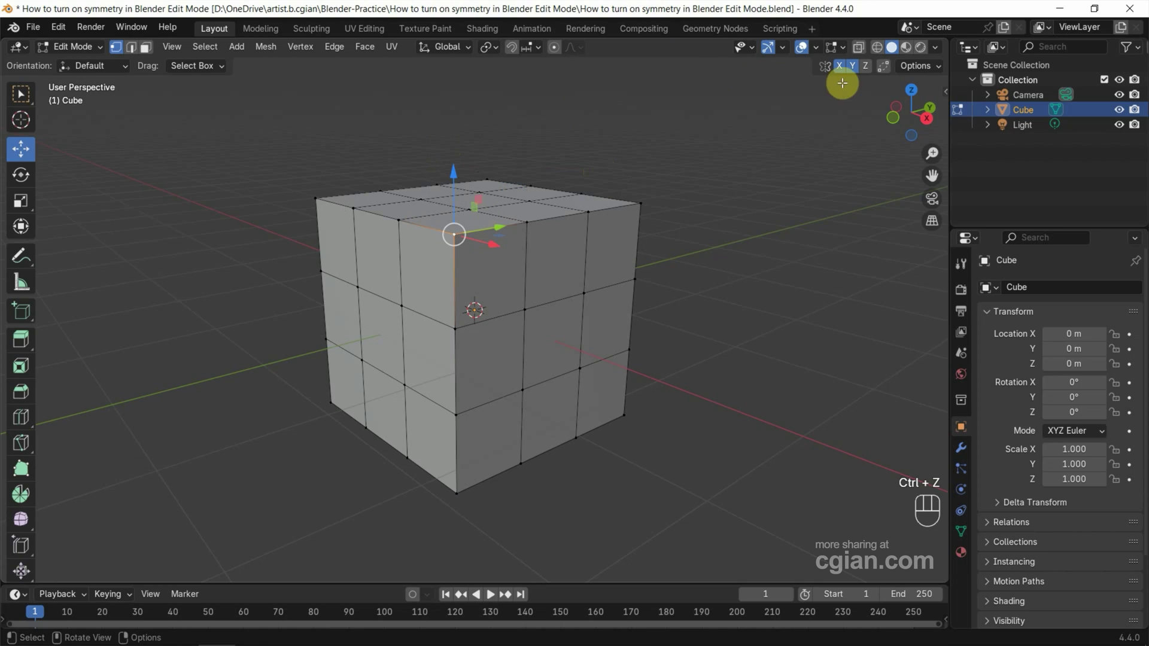
Enable Z mirror and lower the top corner vertex about 0.18 m along Z.
click(865, 69)
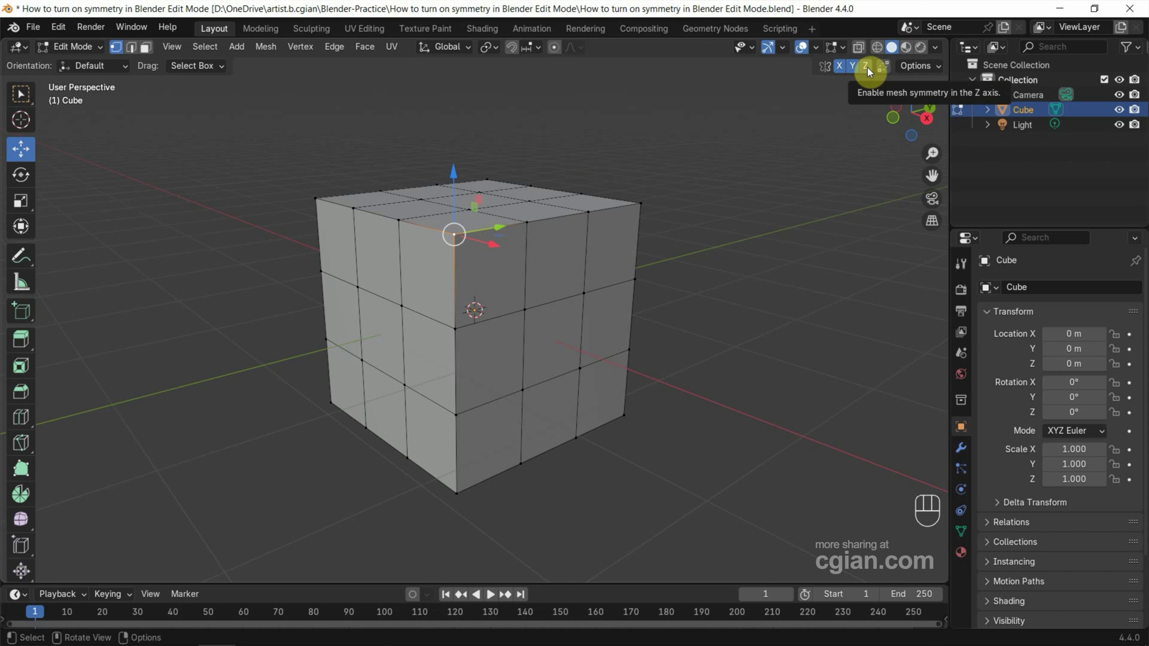
drag(453, 173, 457, 207)
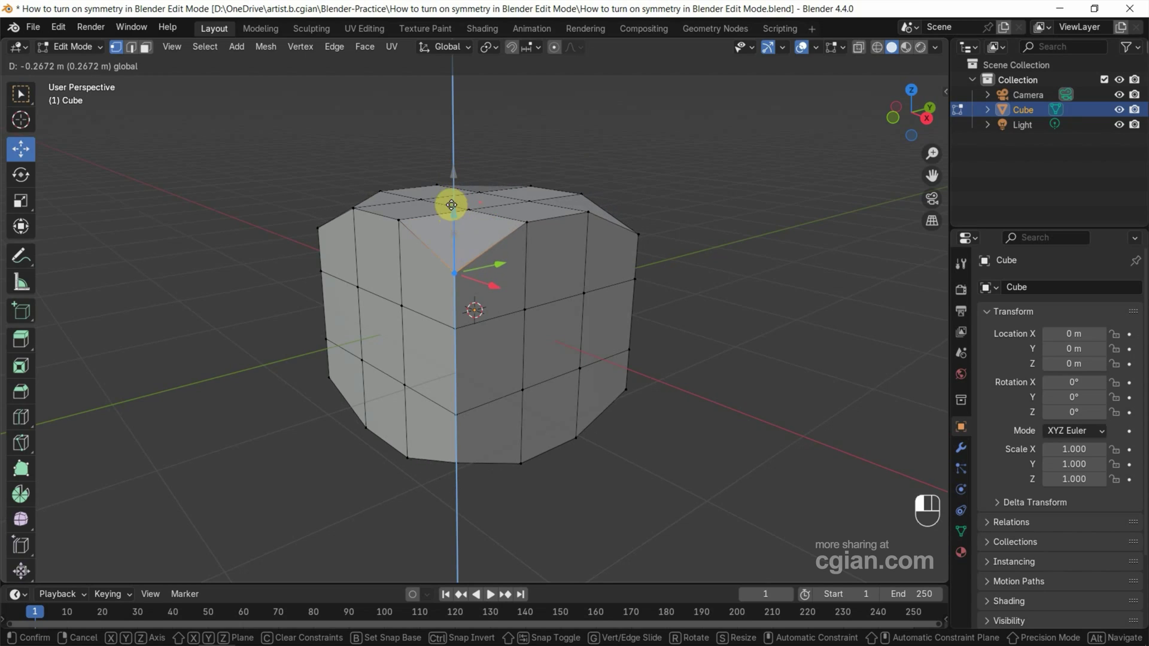
drag(456, 206, 458, 202)
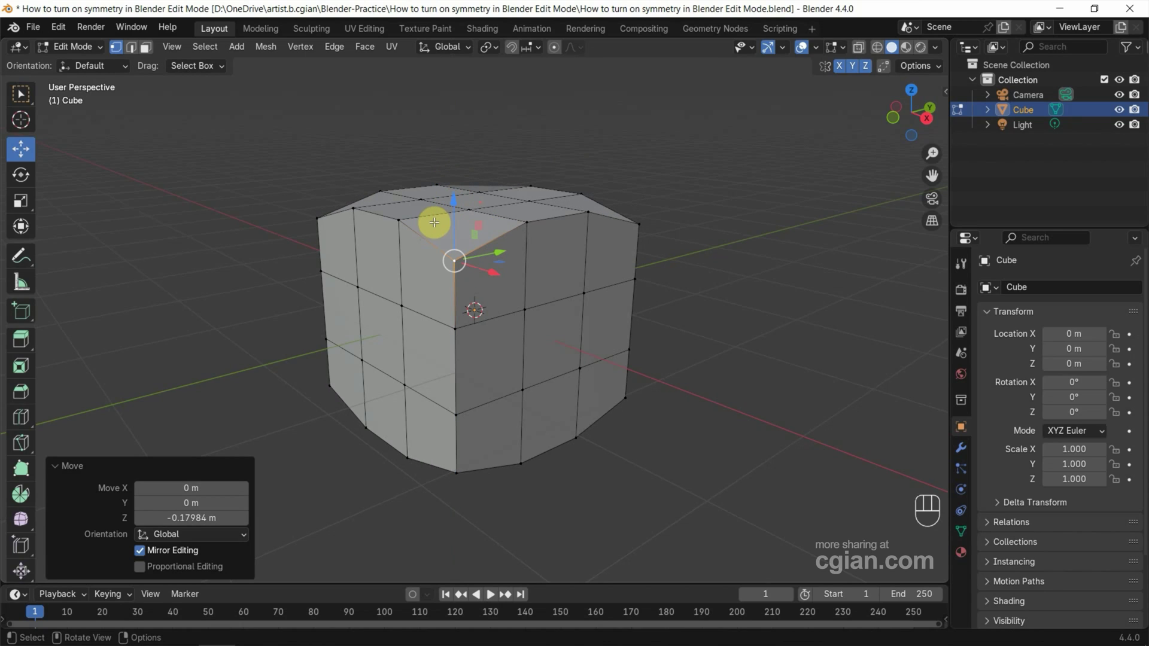
In Edge select mode, lower the front vertical edge about 0.06 m along Z.
click(131, 47)
click(452, 276)
drag(450, 256, 451, 235)
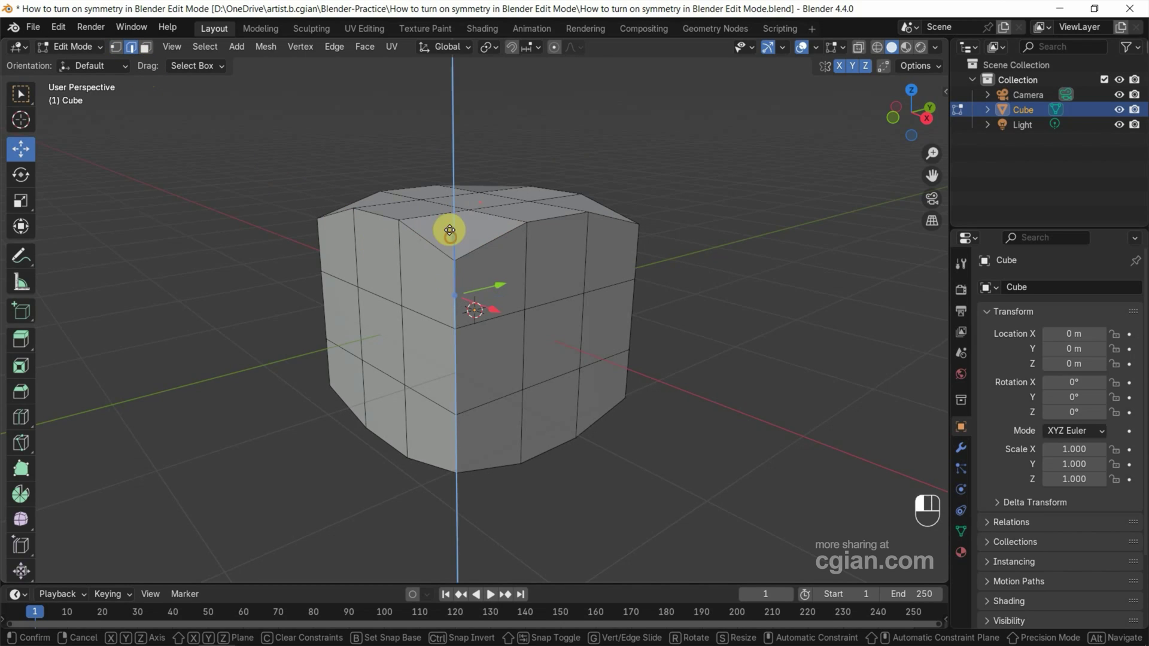
click(450, 241)
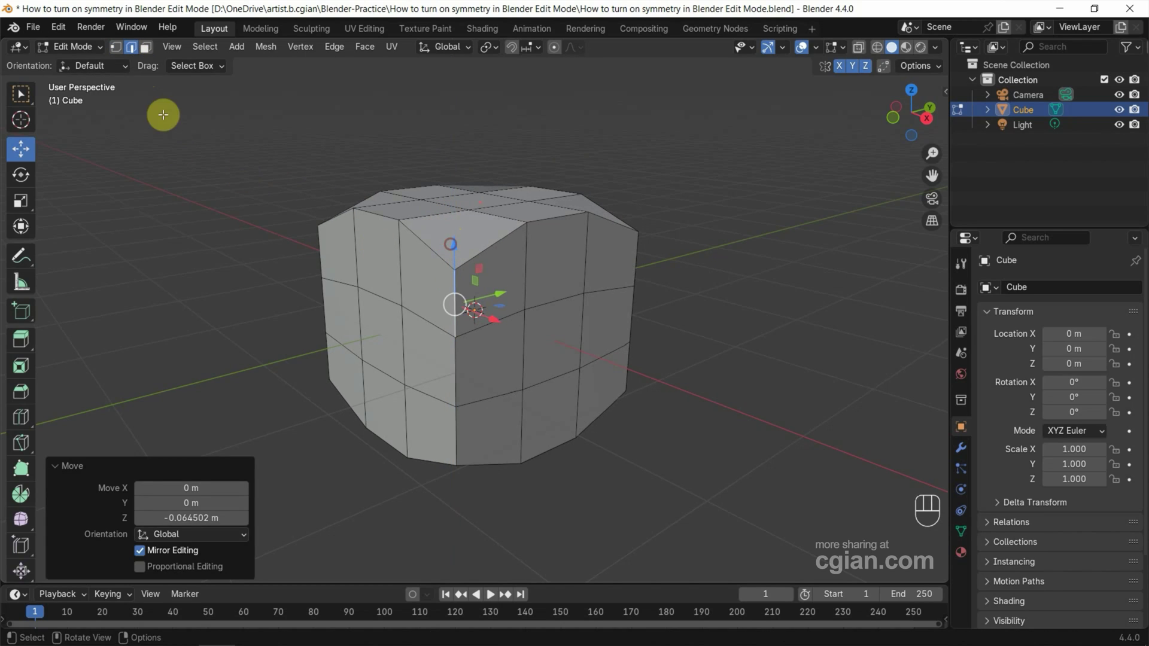
In Face select mode, nudge the top corner face slightly down along Z.
click(144, 47)
click(453, 229)
drag(457, 173, 463, 170)
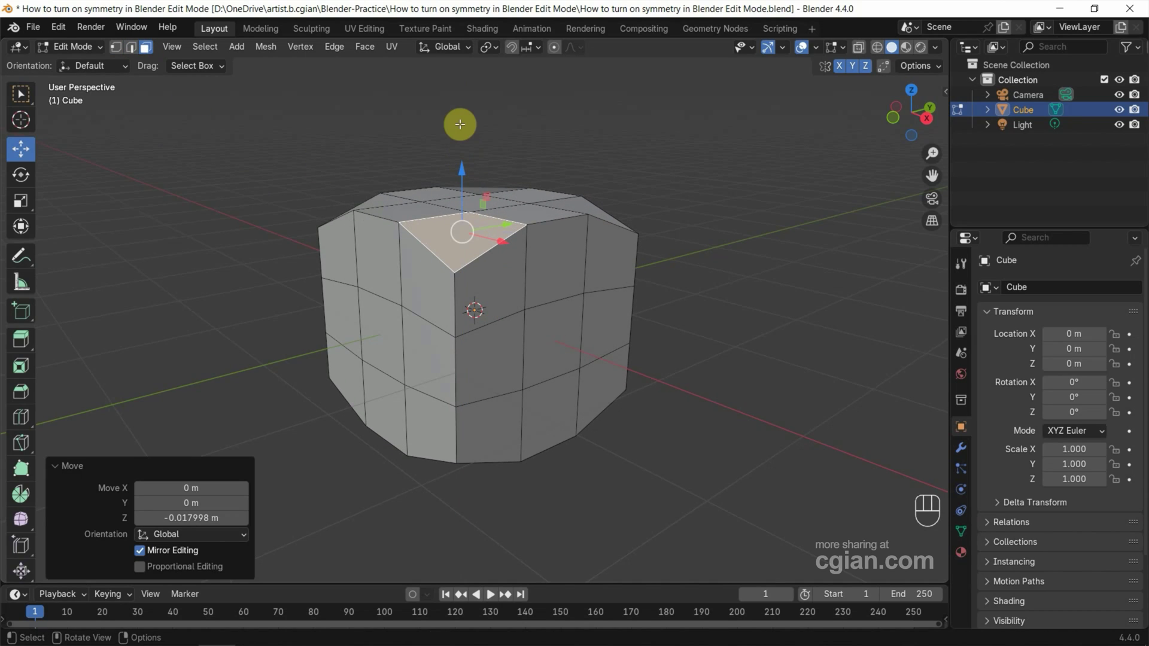
With the Rotate tool, tilt the top corner face about -8.67 degrees.
click(460, 124)
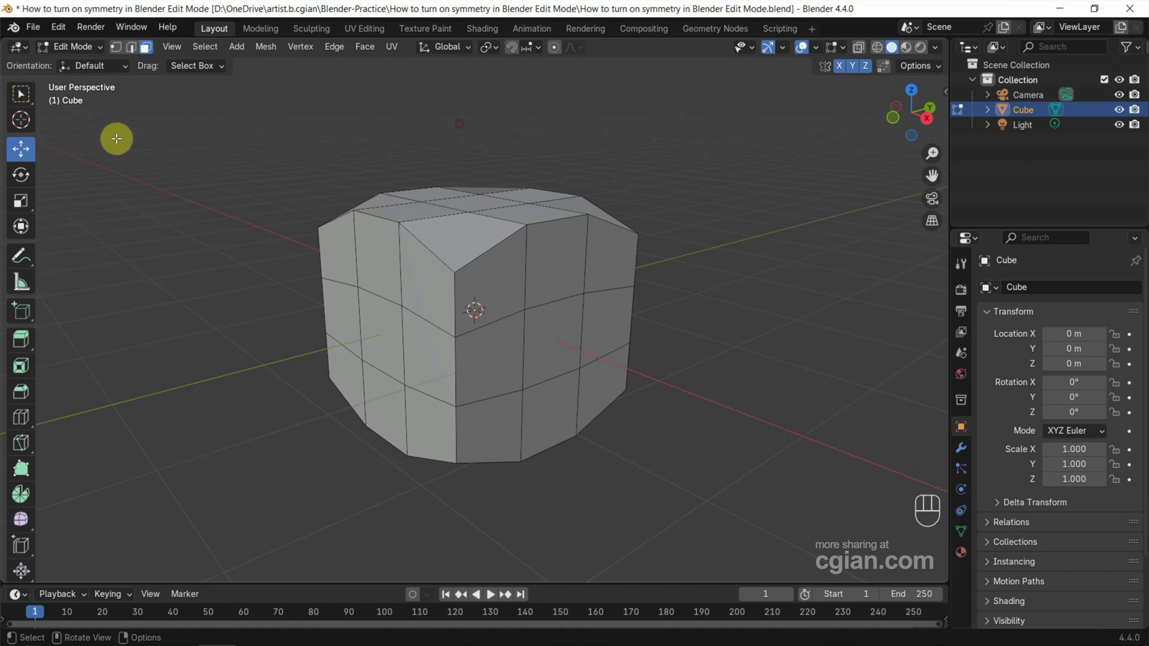
click(21, 174)
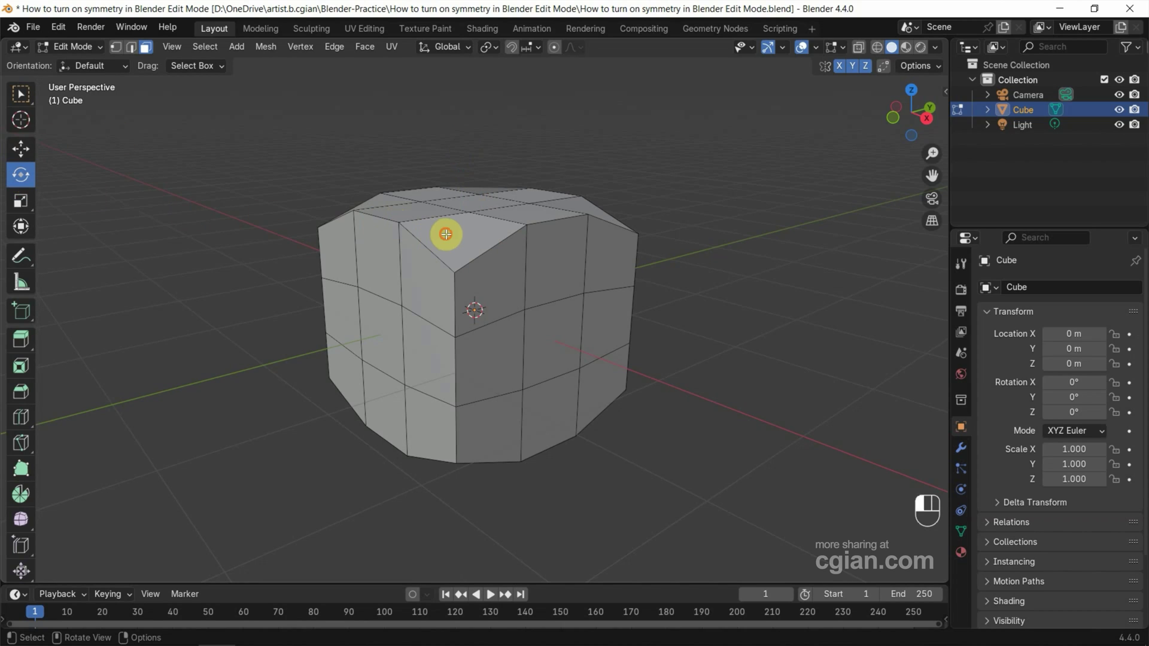
click(444, 233)
drag(476, 203, 493, 214)
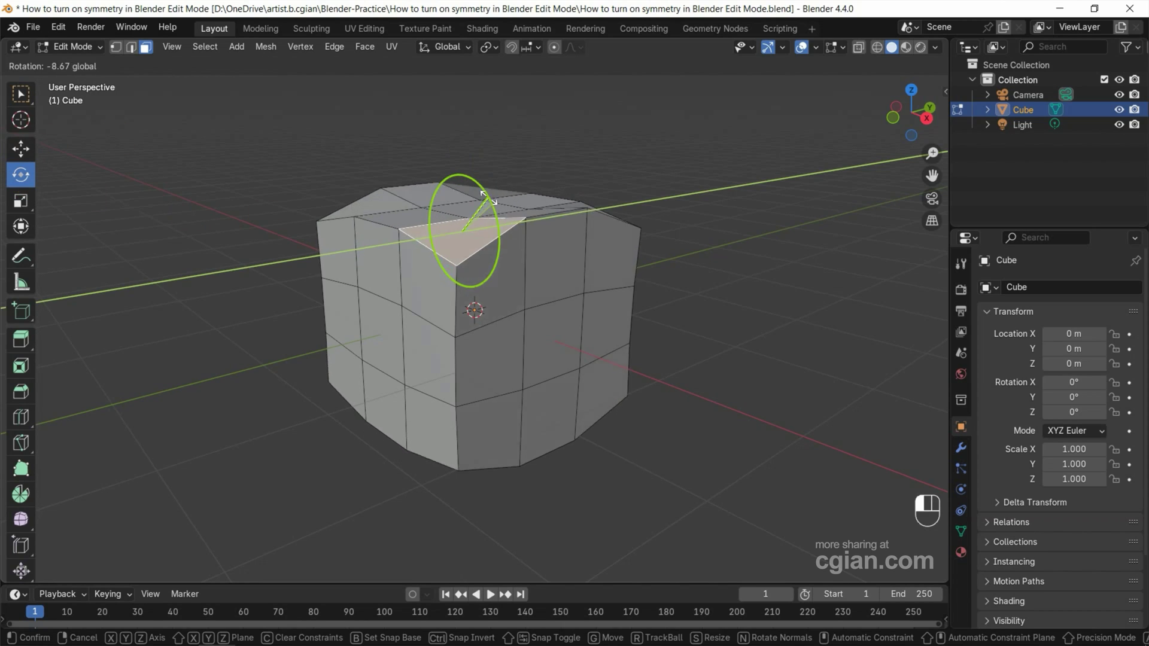